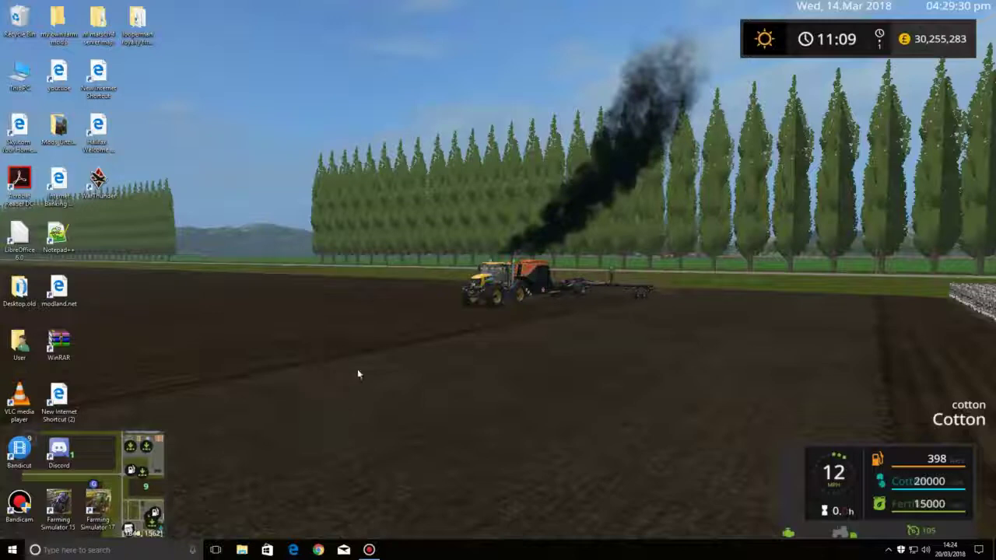
- Browse to Documents > My Games > FarmingSimulator2017 > mods in File Explorer
{"action": "left_click", "coordinate": [242, 550]}
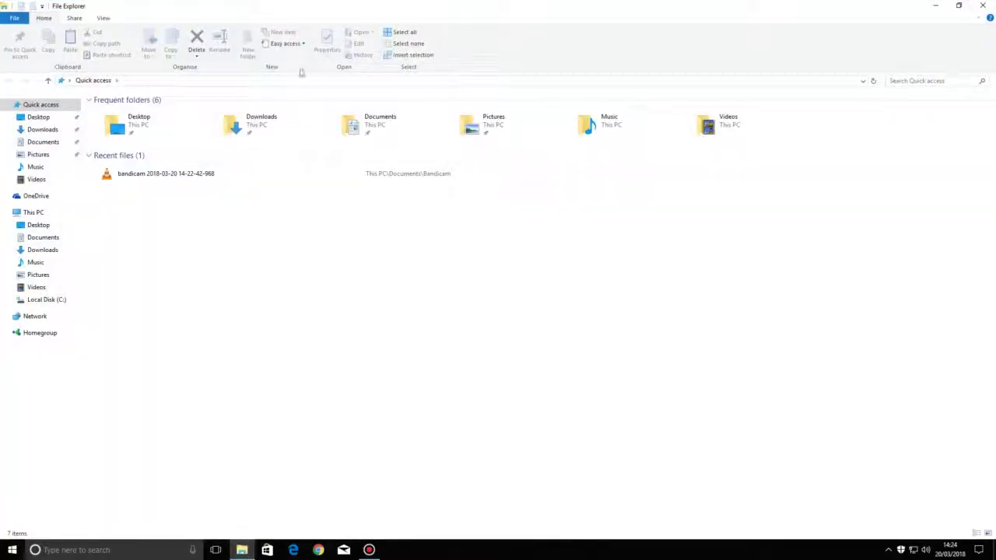
{"action": "double_click", "coordinate": [366, 126]}
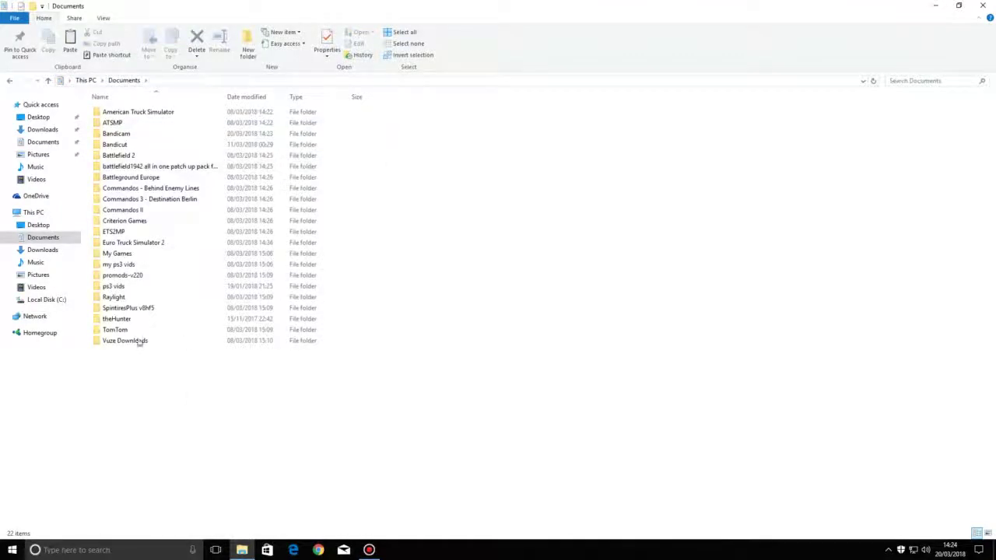
{"action": "double_click", "coordinate": [145, 254]}
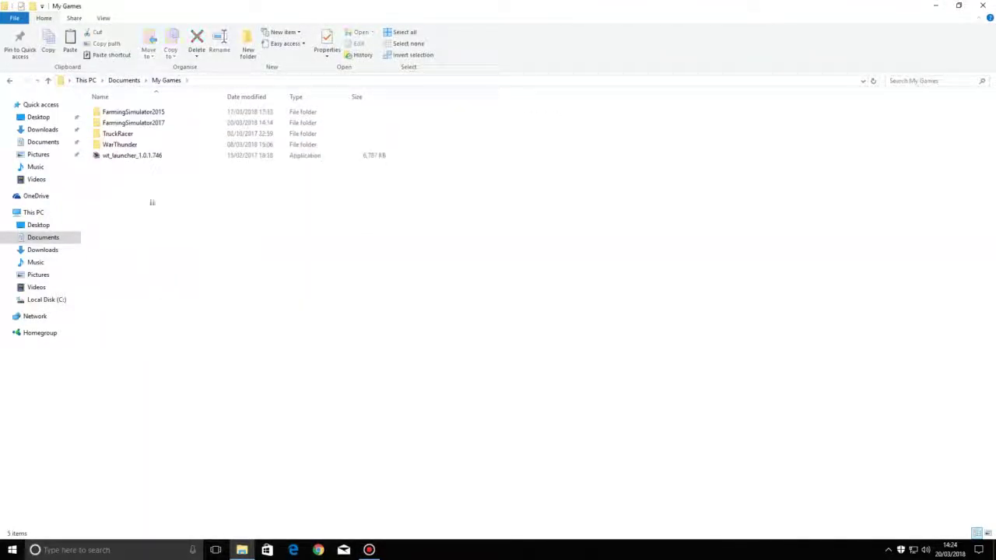
{"action": "double_click", "coordinate": [159, 124]}
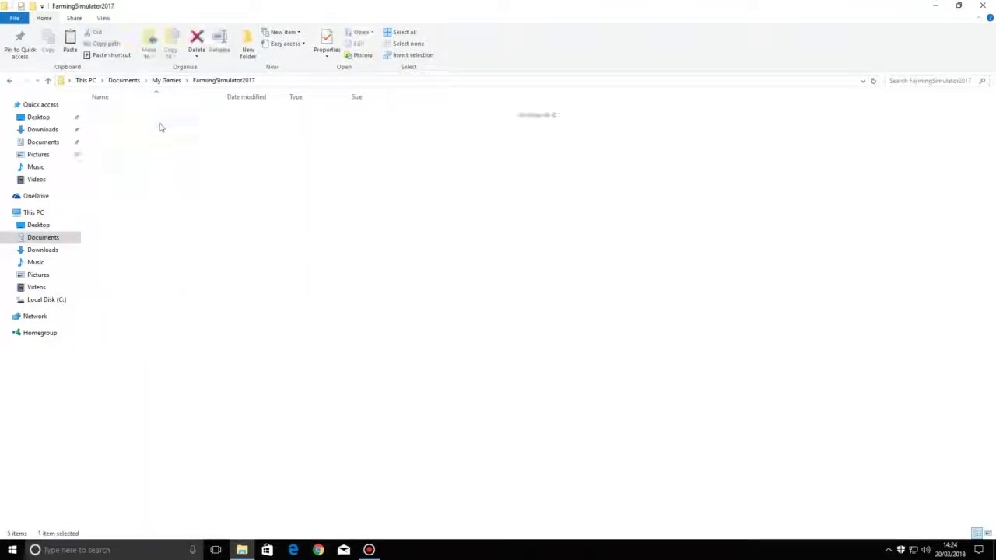
{"action": "double_click", "coordinate": [162, 115]}
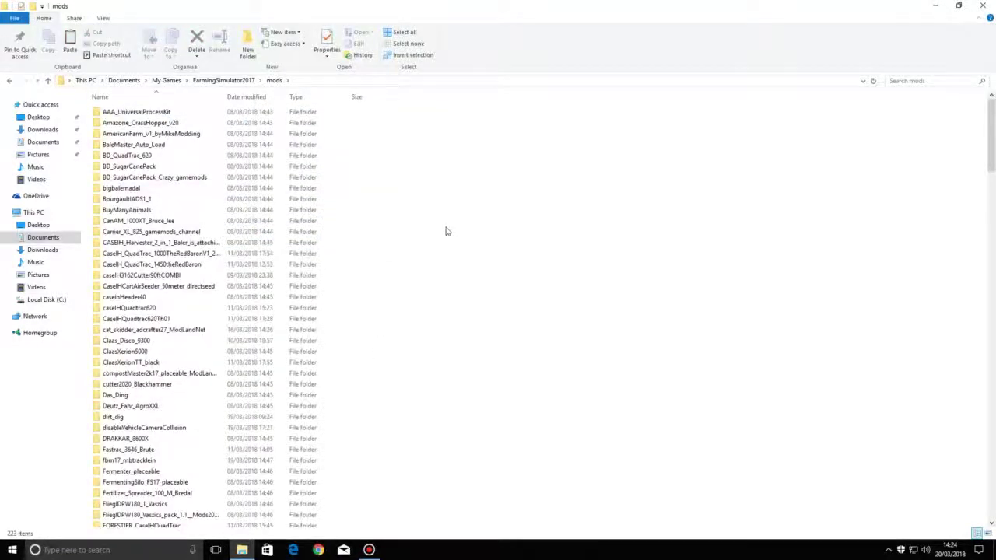
- Scroll the 223-item mods list down to NH45ft_Draper_V1_1 and open that folder
{"action": "scroll", "coordinate": [446, 231], "scroll_direction": "down", "scroll_amount": 4}
{"action": "scroll", "coordinate": [446, 230], "scroll_direction": "down", "scroll_amount": 20}
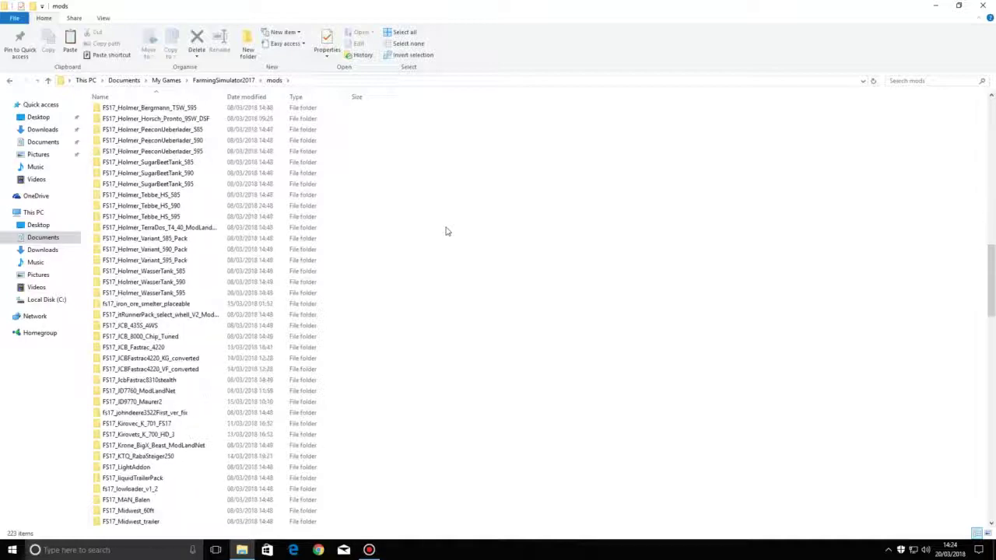
{"action": "scroll", "coordinate": [446, 231], "scroll_direction": "down", "scroll_amount": 20}
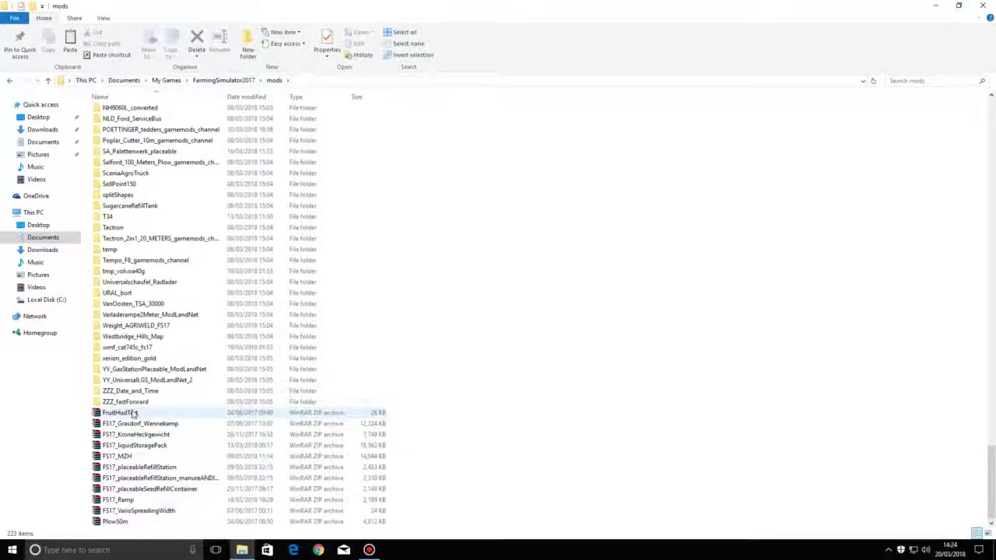
{"action": "scroll", "coordinate": [421, 325], "scroll_direction": "up", "scroll_amount": 10}
{"action": "scroll", "coordinate": [420, 325], "scroll_direction": "up", "scroll_amount": 20}
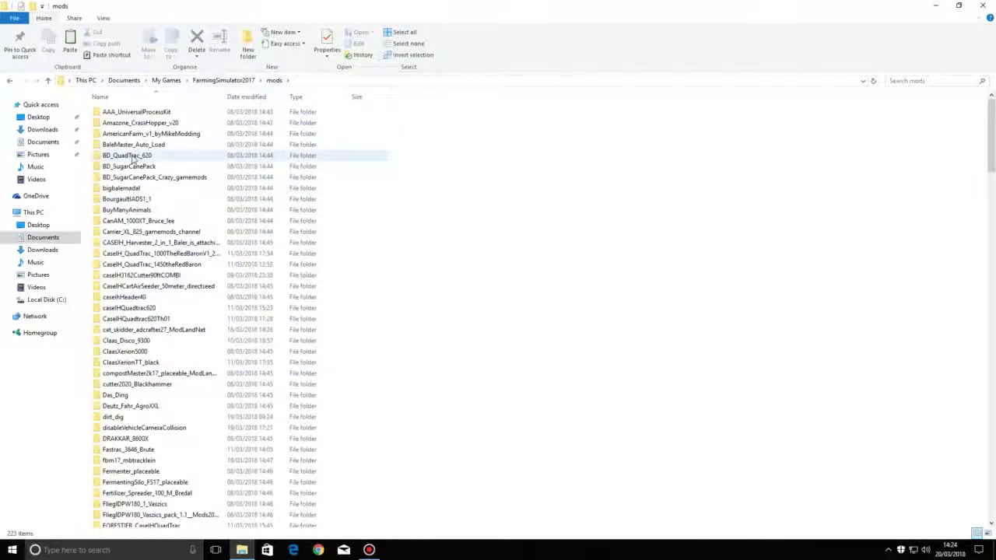
{"action": "scroll", "coordinate": [132, 159], "scroll_direction": "down", "scroll_amount": 2}
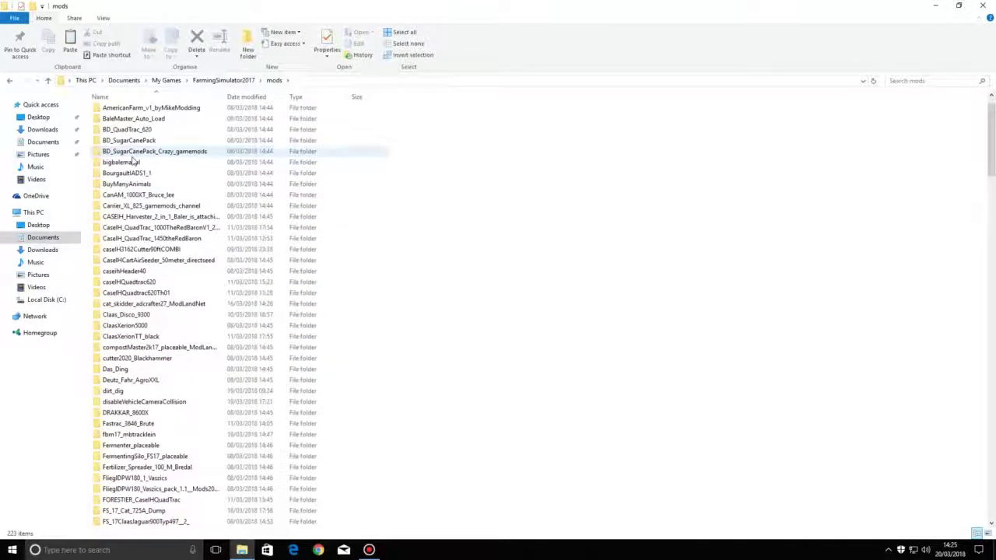
{"action": "scroll", "coordinate": [132, 161], "scroll_direction": "down", "scroll_amount": 1}
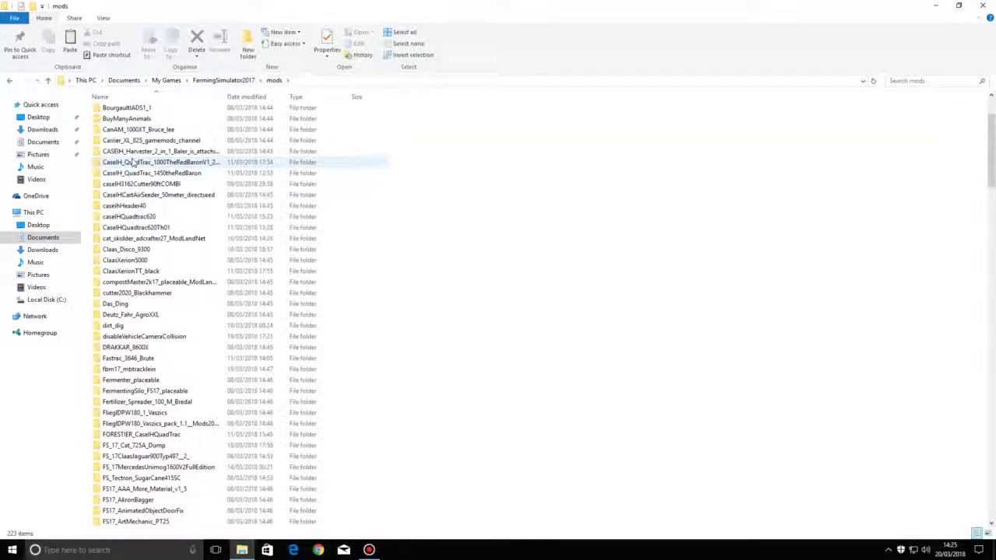
{"action": "scroll", "coordinate": [141, 191], "scroll_direction": "down", "scroll_amount": 1}
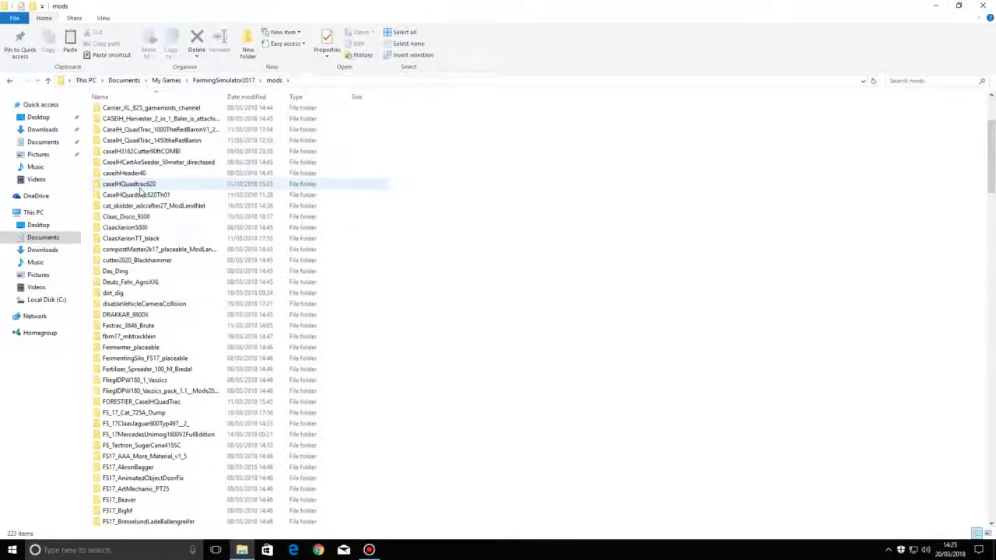
{"action": "scroll", "coordinate": [141, 191], "scroll_direction": "down", "scroll_amount": 2}
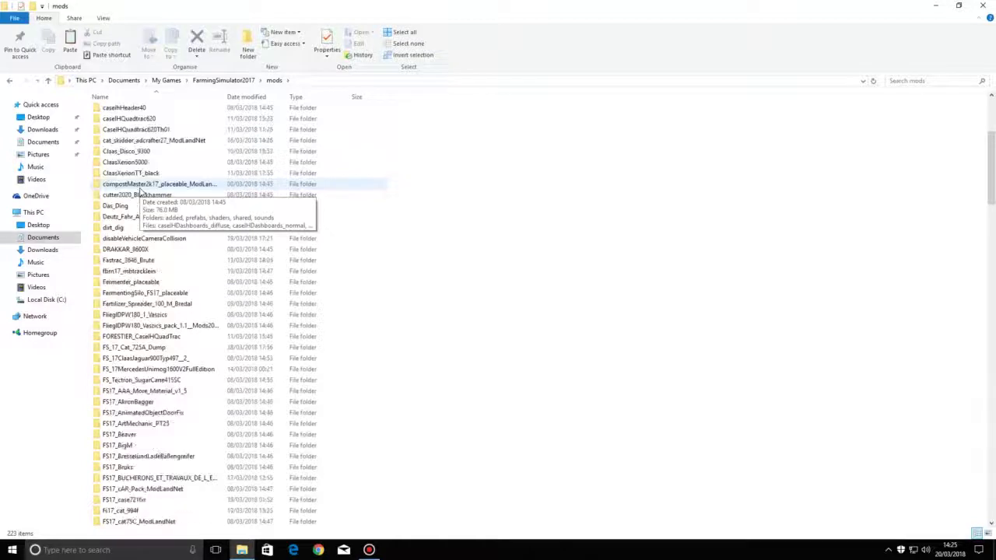
{"action": "scroll", "coordinate": [140, 191], "scroll_direction": "down", "scroll_amount": 2}
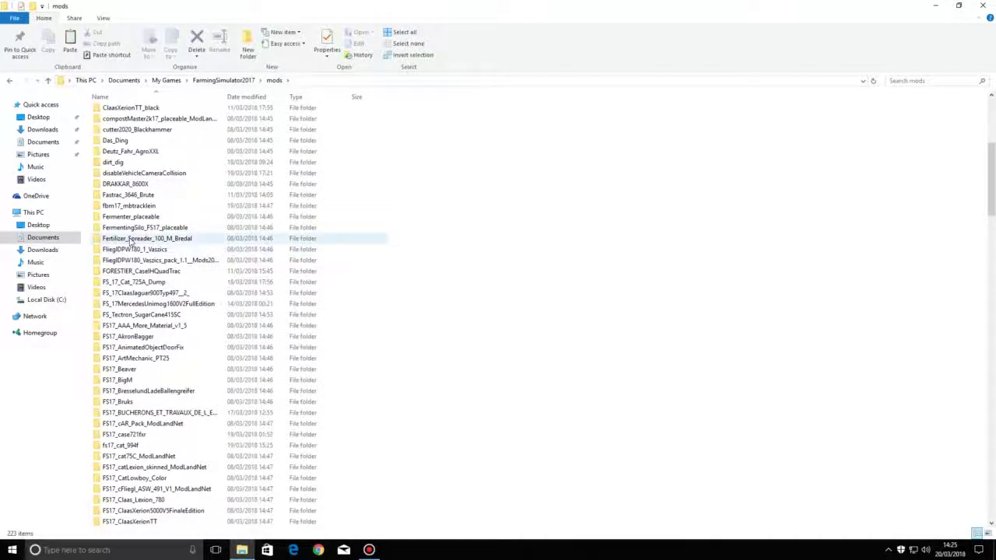
{"action": "scroll", "coordinate": [130, 243], "scroll_direction": "down", "scroll_amount": 1}
{"action": "scroll", "coordinate": [131, 244], "scroll_direction": "down", "scroll_amount": 1}
{"action": "scroll", "coordinate": [131, 244], "scroll_direction": "down", "scroll_amount": 1}
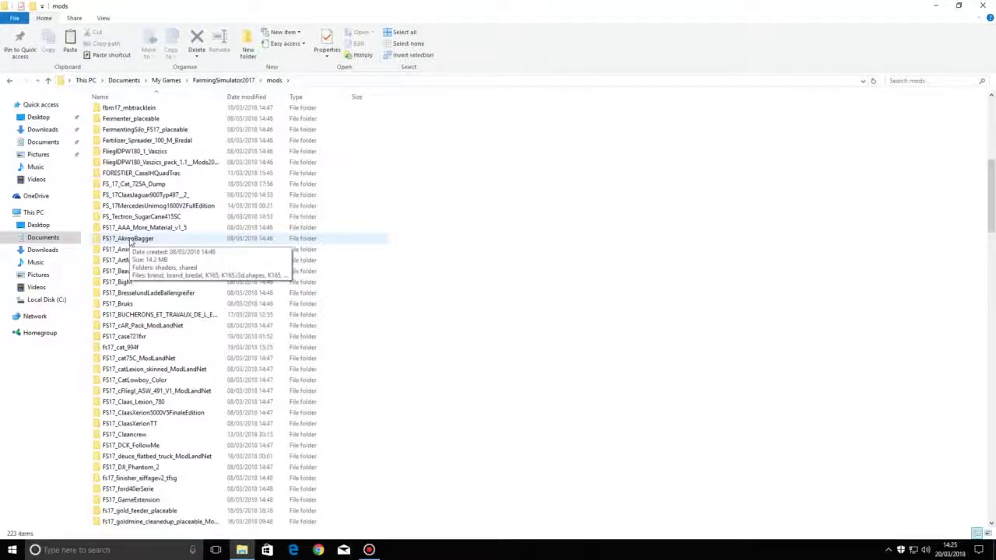
{"action": "scroll", "coordinate": [130, 243], "scroll_direction": "down", "scroll_amount": 1}
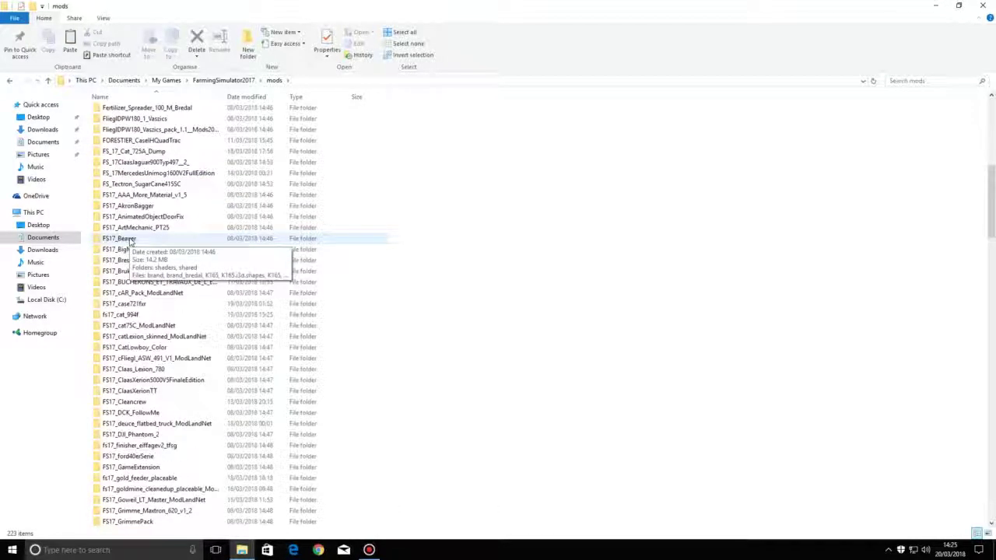
{"action": "scroll", "coordinate": [131, 242], "scroll_direction": "down", "scroll_amount": 4}
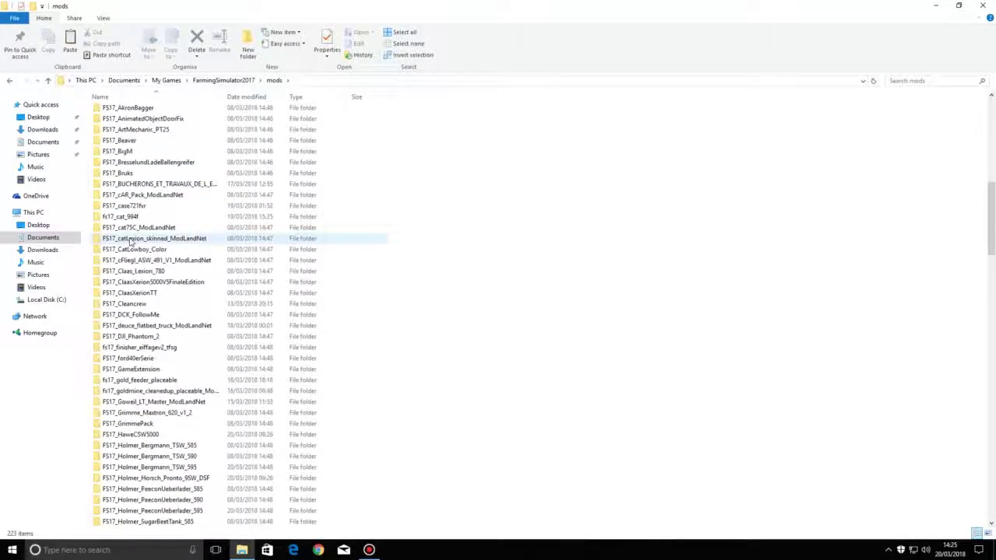
{"action": "scroll", "coordinate": [130, 243], "scroll_direction": "down", "scroll_amount": 11}
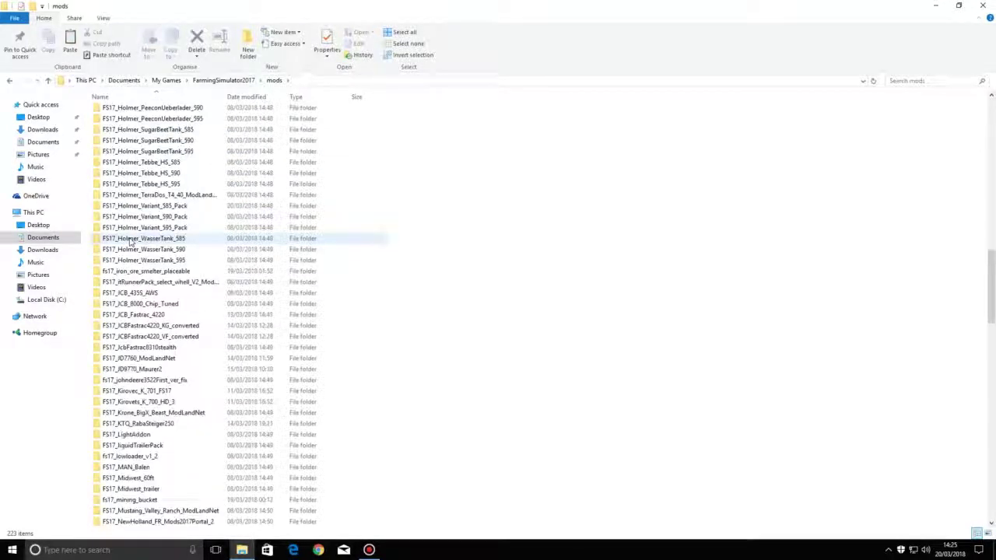
{"action": "scroll", "coordinate": [131, 243], "scroll_direction": "down", "scroll_amount": 5}
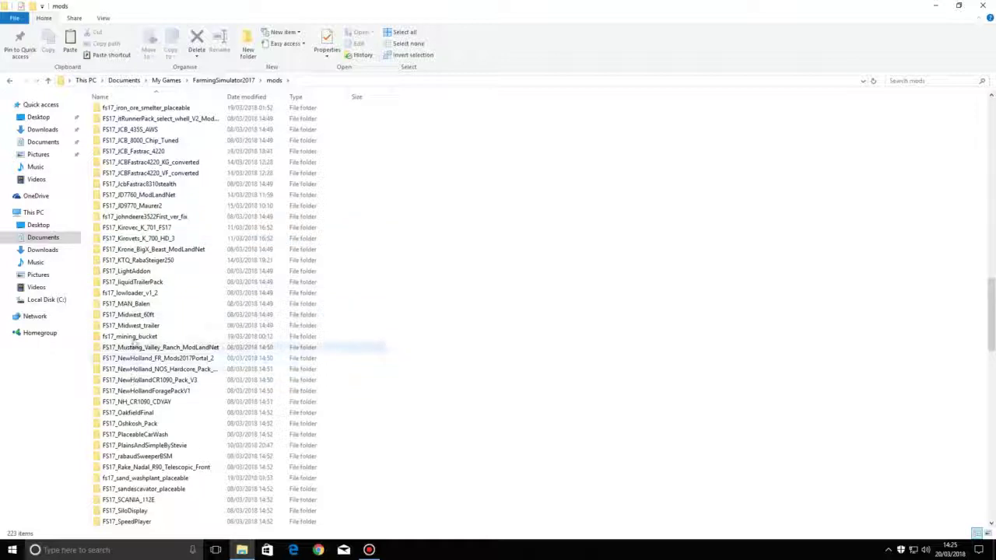
{"action": "scroll", "coordinate": [133, 354], "scroll_direction": "down", "scroll_amount": 1}
{"action": "scroll", "coordinate": [136, 307], "scroll_direction": "down", "scroll_amount": 3}
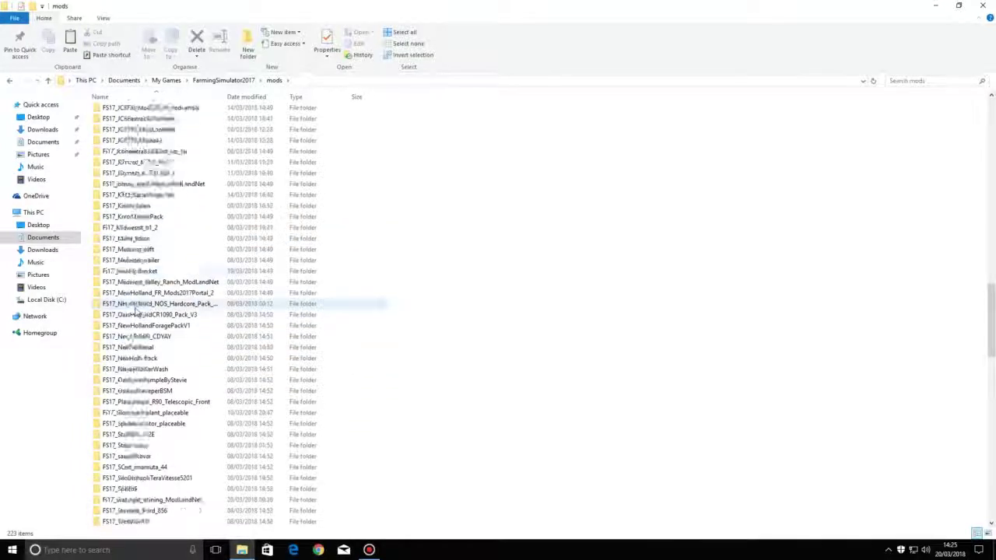
{"action": "scroll", "coordinate": [135, 310], "scroll_direction": "down", "scroll_amount": 2}
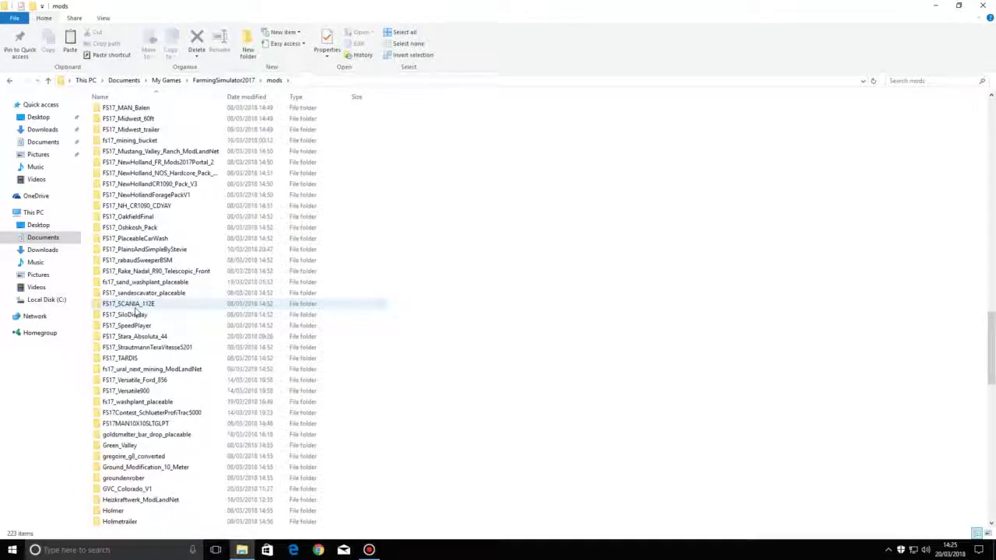
{"action": "scroll", "coordinate": [135, 310], "scroll_direction": "down", "scroll_amount": 7}
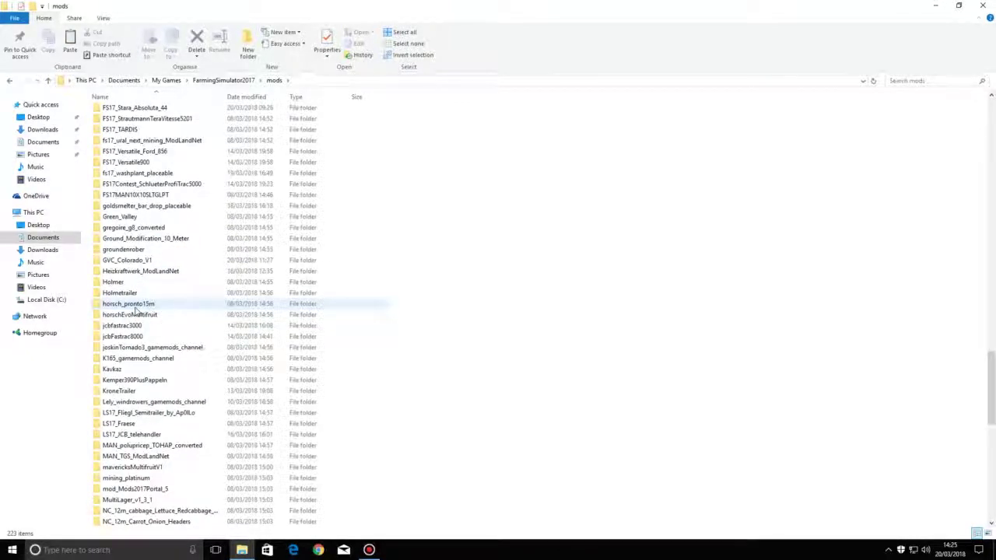
{"action": "scroll", "coordinate": [136, 309], "scroll_direction": "down", "scroll_amount": 6}
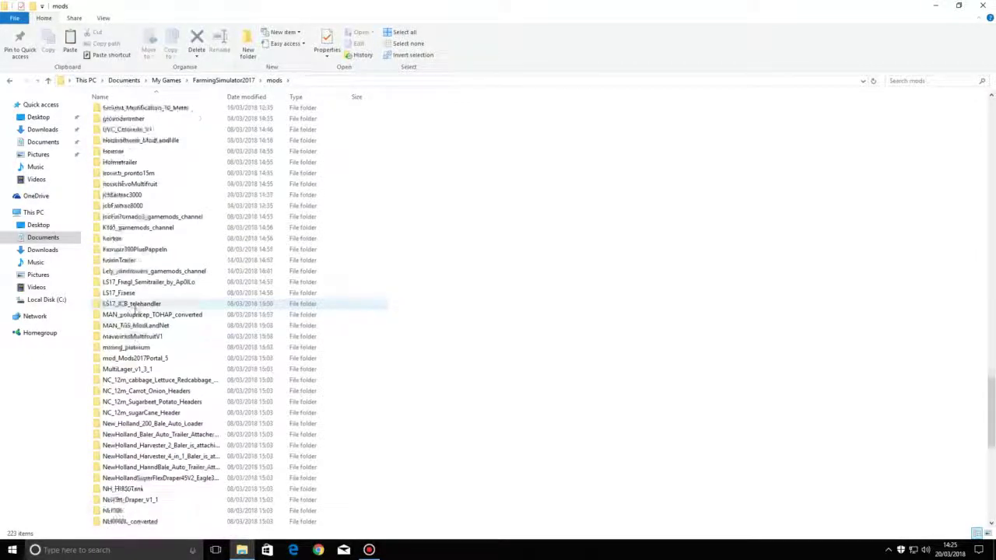
{"action": "scroll", "coordinate": [135, 309], "scroll_direction": "down", "scroll_amount": 2}
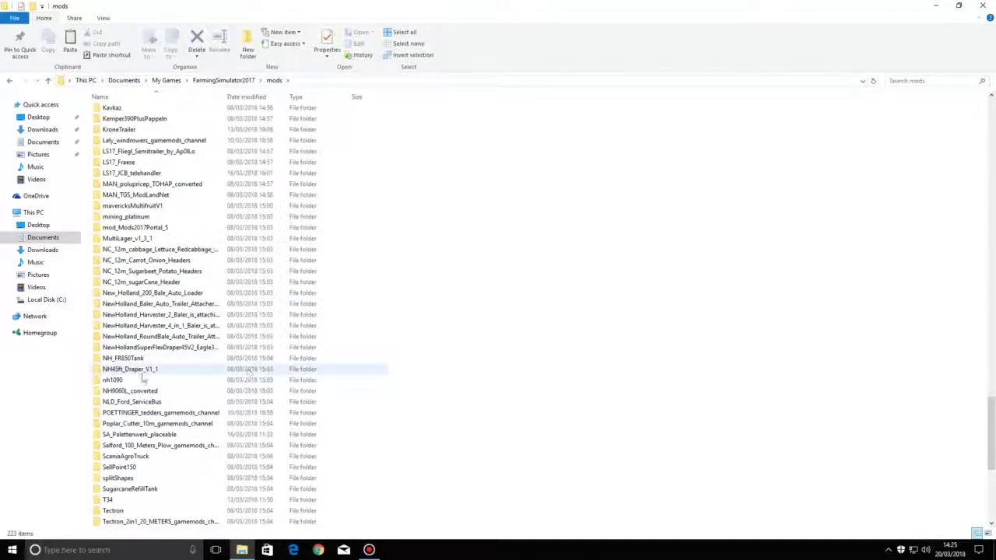
{"action": "mouse_move", "coordinate": [140, 375]}
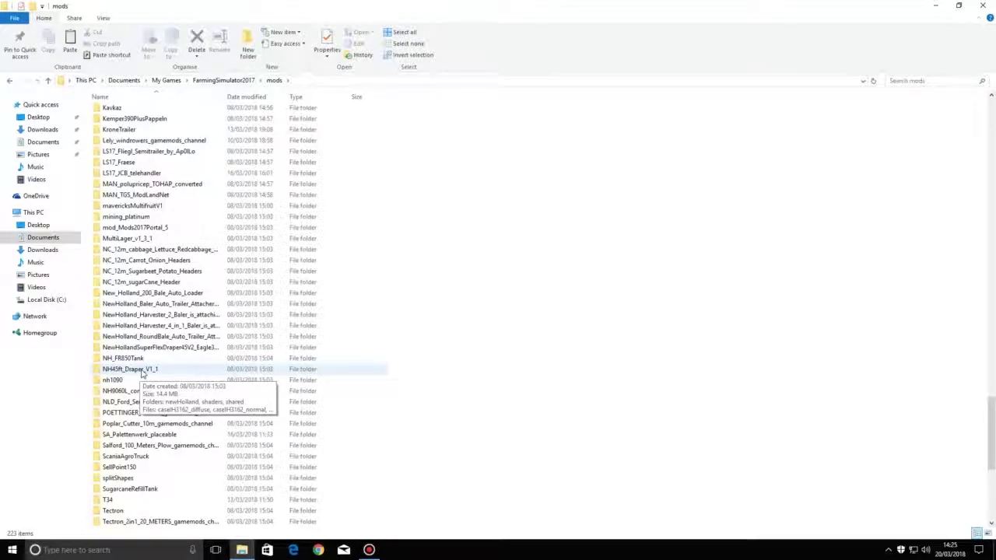
{"action": "double_click", "coordinate": [142, 370]}
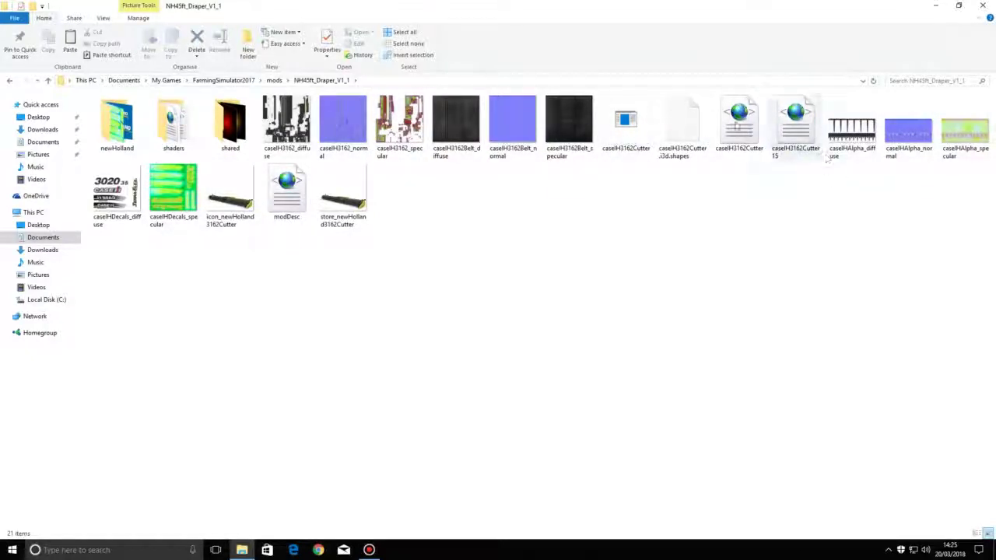
- Locate the 16.8 KB caseIH3162Cutter XML file and bring up its context menu
{"action": "left_click_drag", "start_coordinate": [758, 128], "coordinate": [736, 203]}
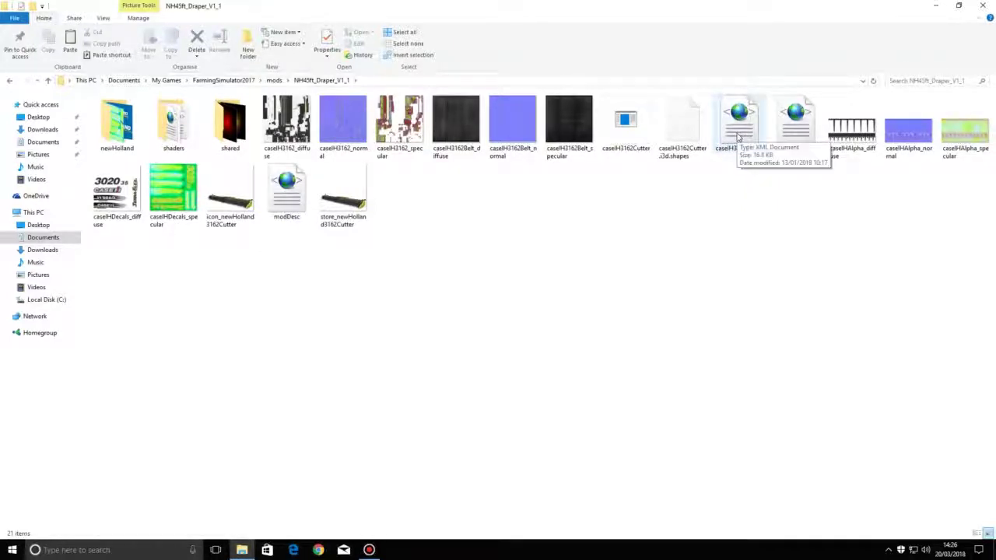
{"action": "right_click", "coordinate": [740, 136]}
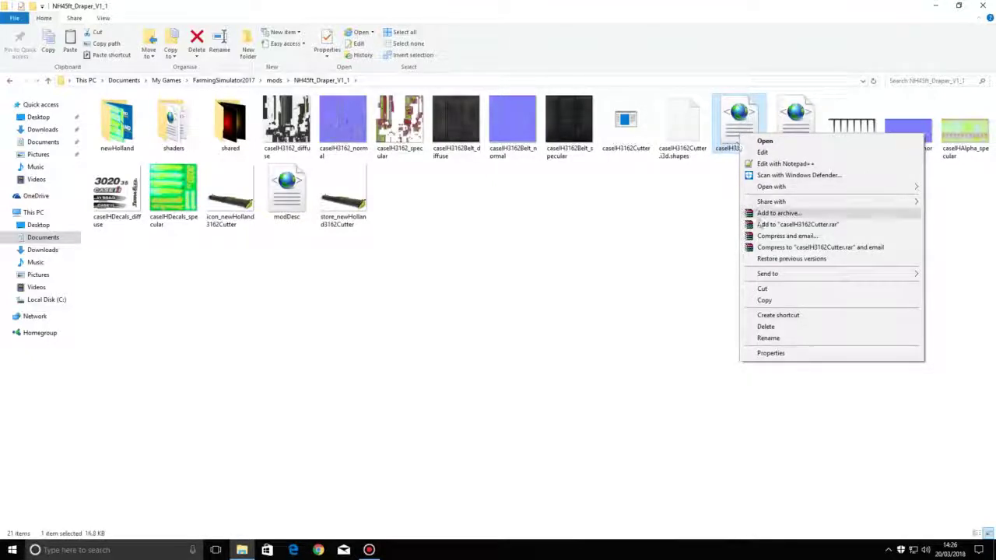
- Open caseIH3162Cutter.xml in Notepad and maximize the window
{"action": "mouse_move", "coordinate": [824, 192]}
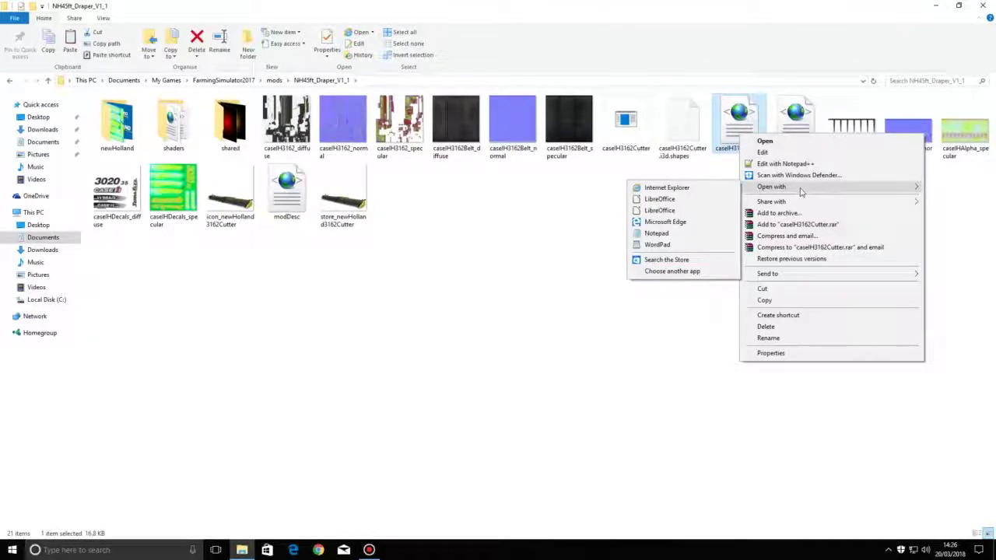
{"action": "left_click", "coordinate": [666, 233]}
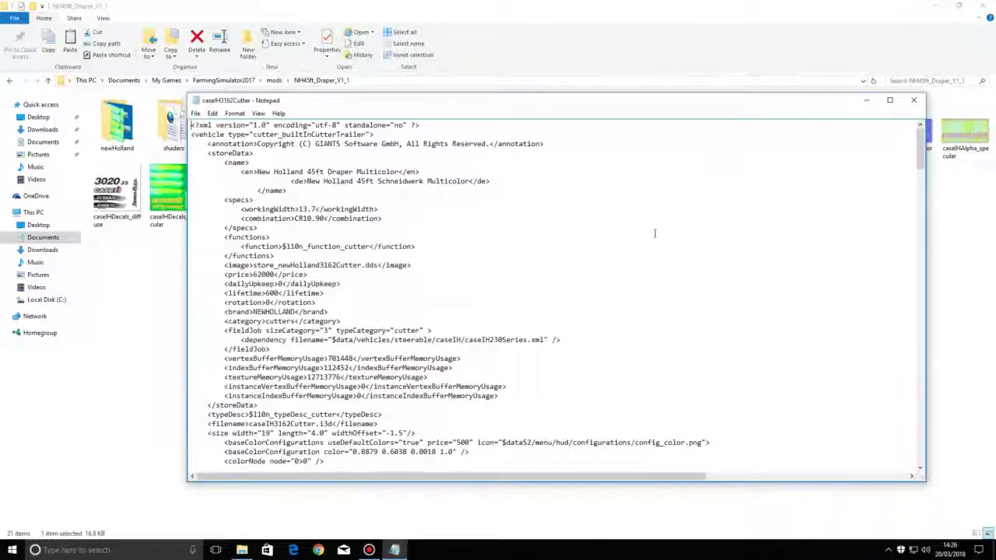
{"action": "left_click", "coordinate": [889, 100]}
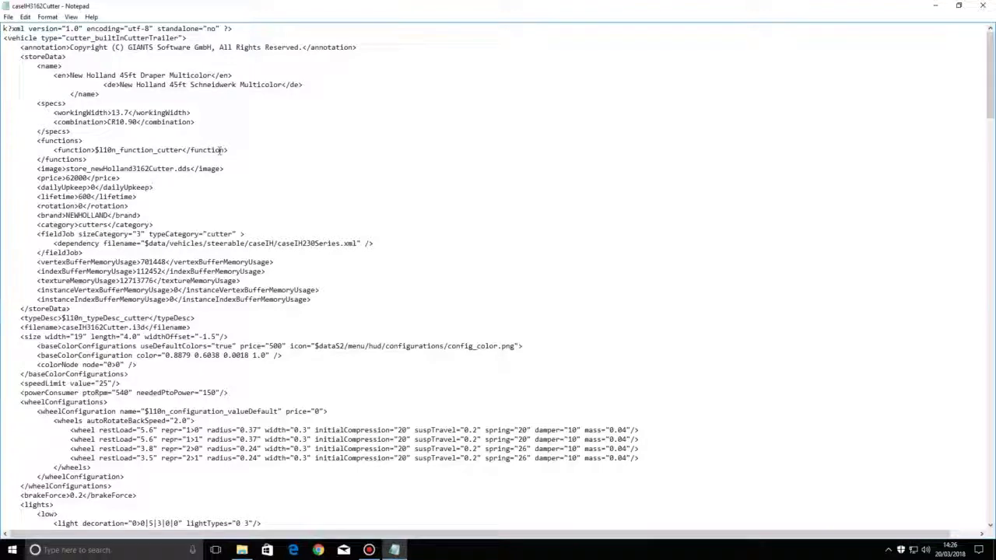
- Scroll the cutter XML down to the speedLimit line with value 25
{"action": "scroll", "coordinate": [220, 150], "scroll_direction": "down", "scroll_amount": 2}
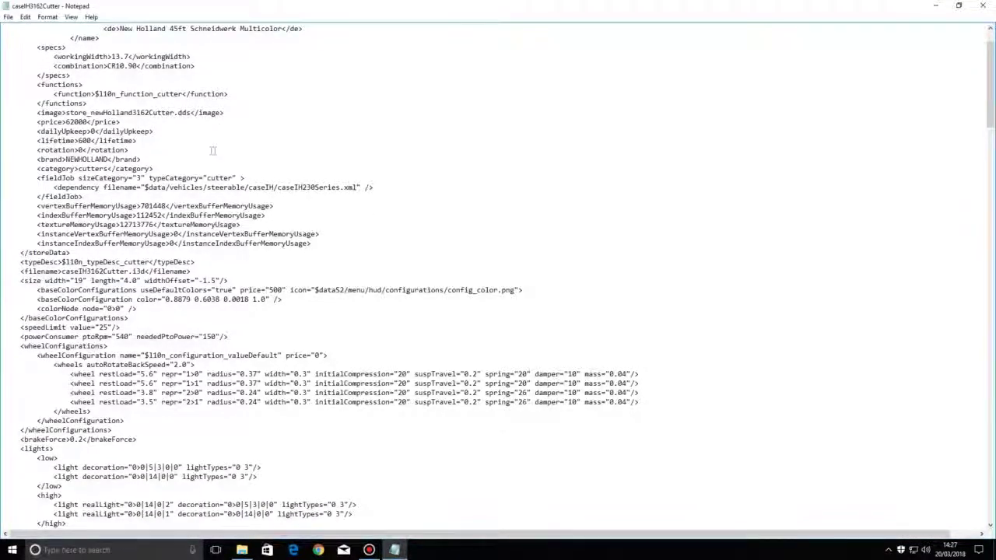
{"action": "scroll", "coordinate": [210, 150], "scroll_direction": "down", "scroll_amount": 1}
{"action": "scroll", "coordinate": [208, 150], "scroll_direction": "down", "scroll_amount": 1}
{"action": "scroll", "coordinate": [196, 149], "scroll_direction": "down", "scroll_amount": 1}
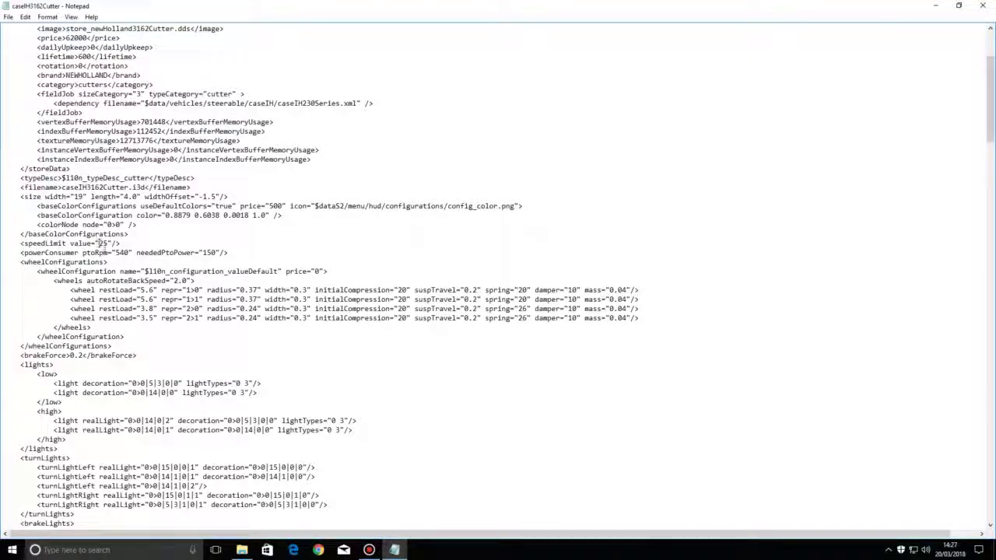
- Edit the speedLimit tag so it reads value="45" on a single line
{"action": "key", "text": "Return"}
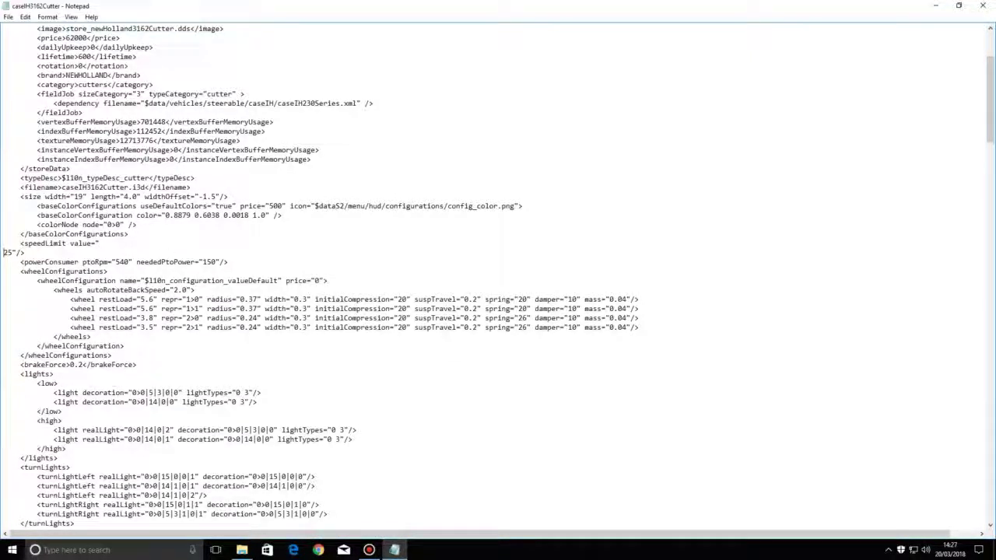
{"action": "type", "text": "4"}
{"action": "key", "text": "Delete"}
{"action": "key", "text": "BackSpace"}
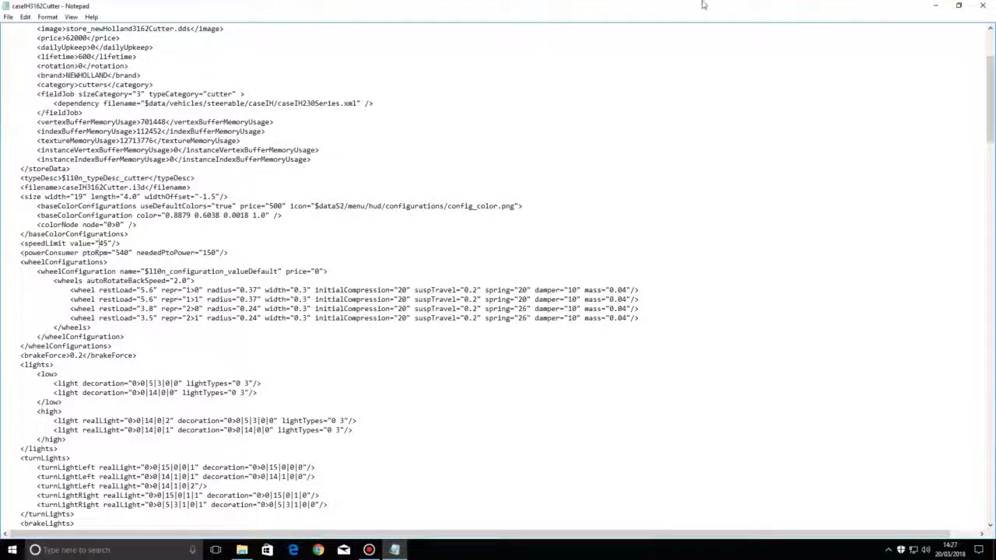
- Close Notepad, saving the changes to caseIH3162Cutter.xml
{"action": "left_click", "coordinate": [985, 7]}
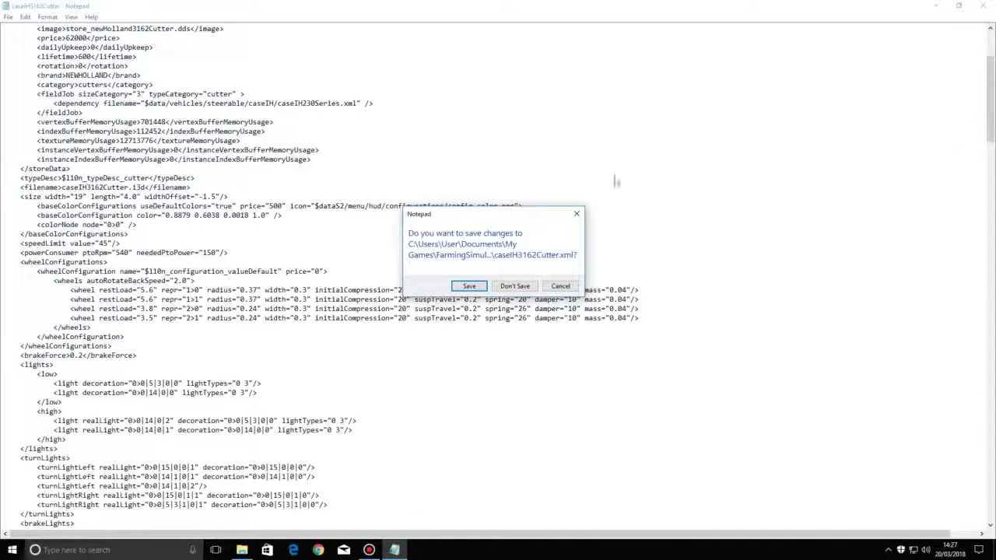
{"action": "left_click", "coordinate": [469, 285]}
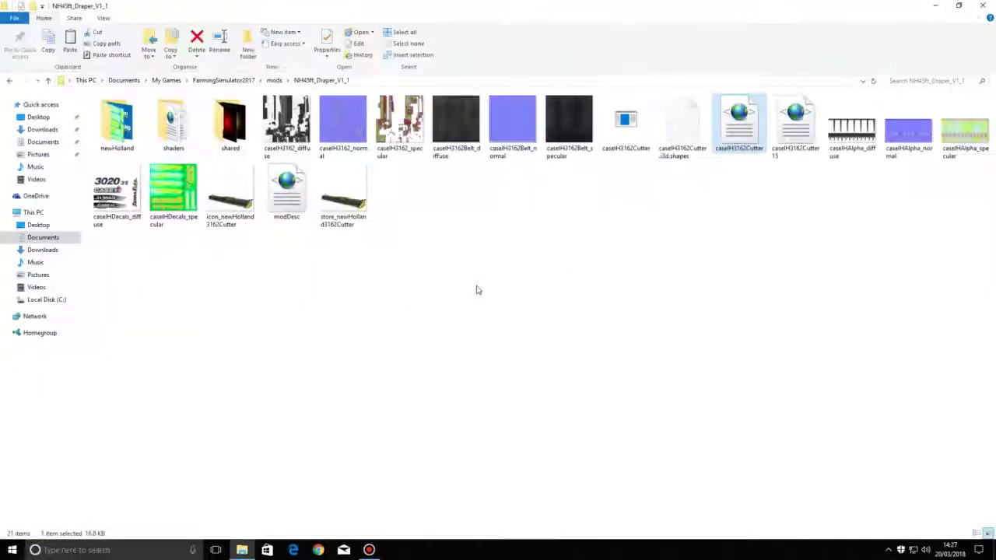